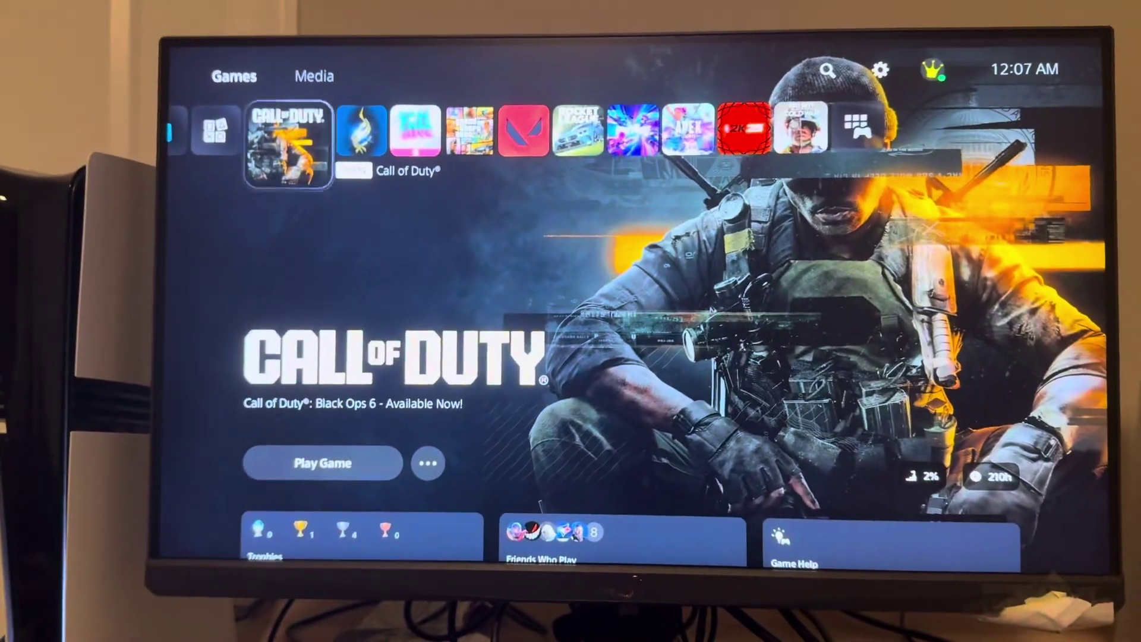
Reach the favourite friend's Game Base conversation from the control center and bring up message attachment options.
key("super")
key("Return")
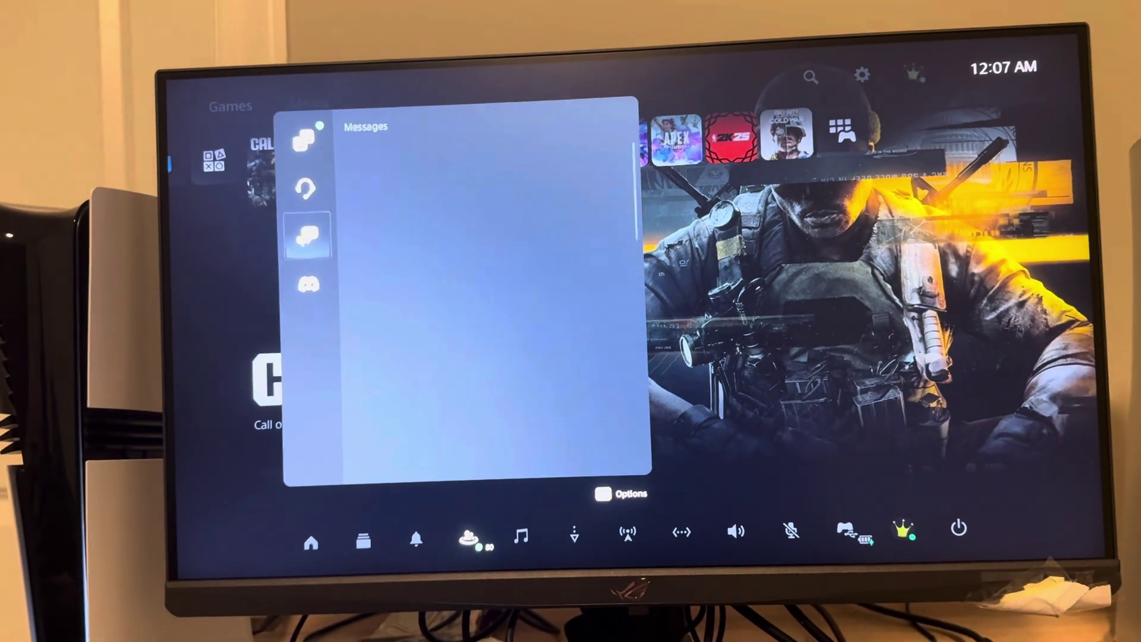
key("Right")
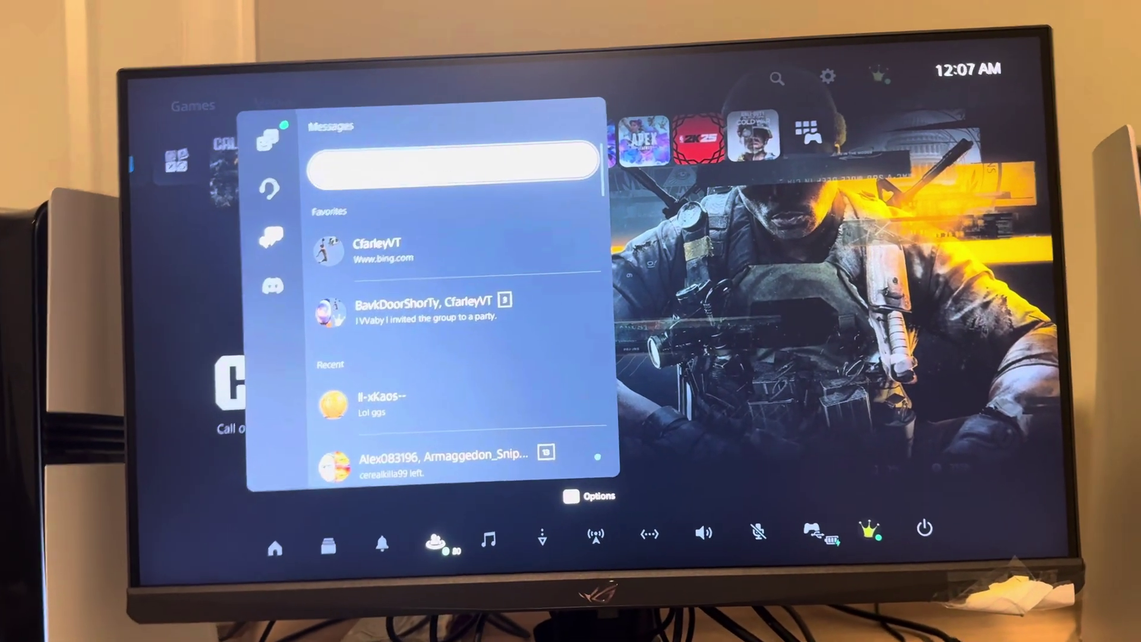
key("Return")
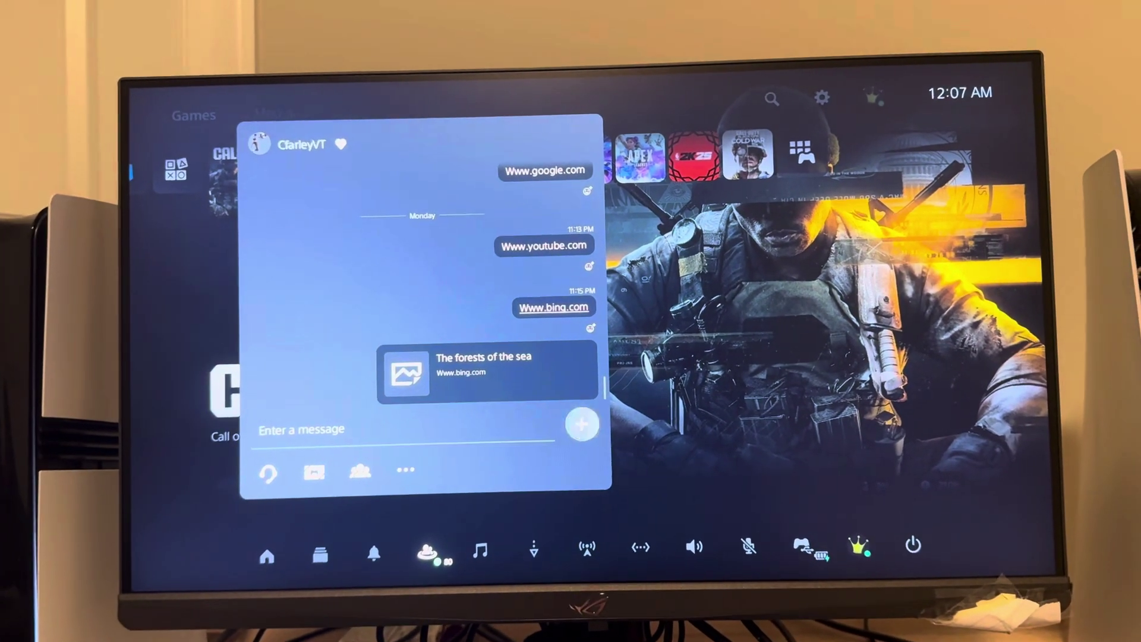
key("Return")
Choose Screenshot as the attachment and browse the media filter, keeping all screenshots shown.
key("Down")
key("Down")
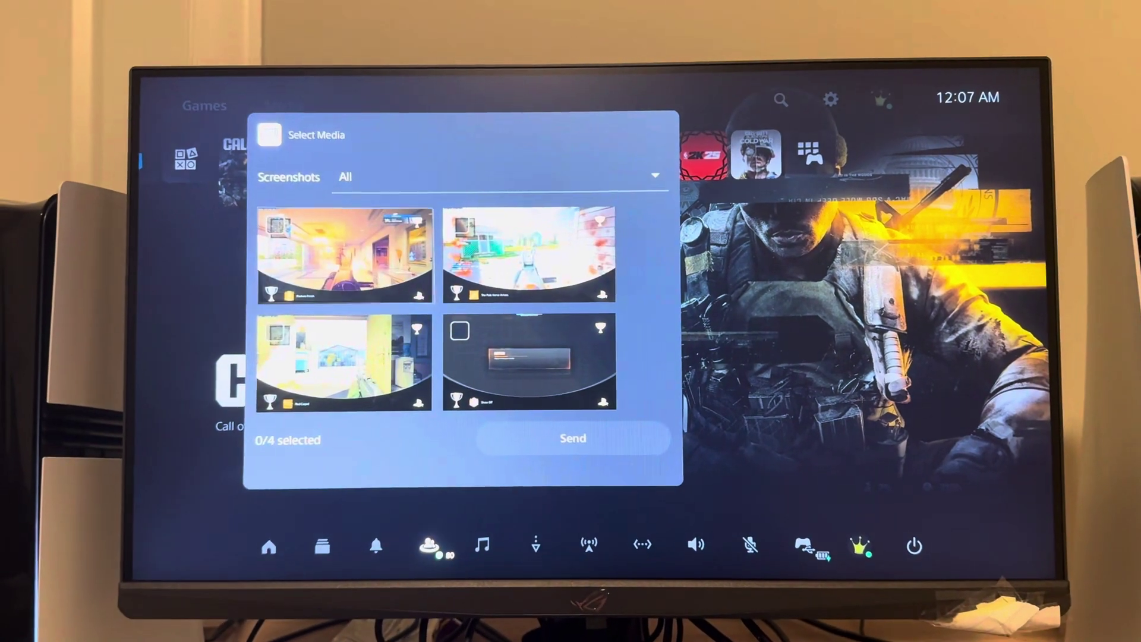
key("Return")
key("Down")
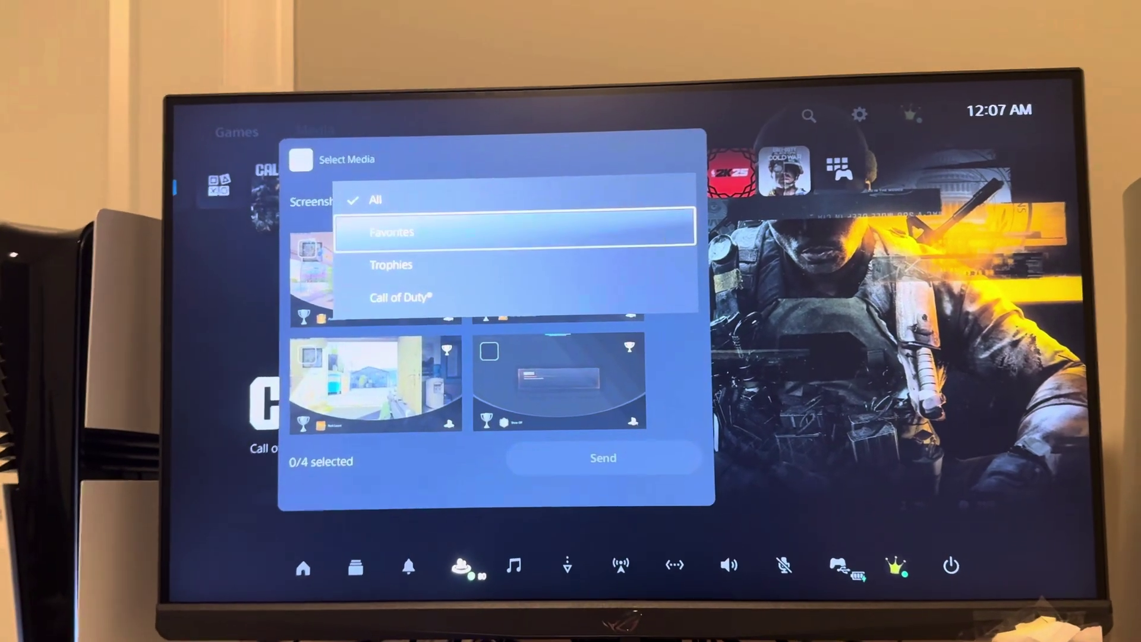
key("Down")
key("Escape")
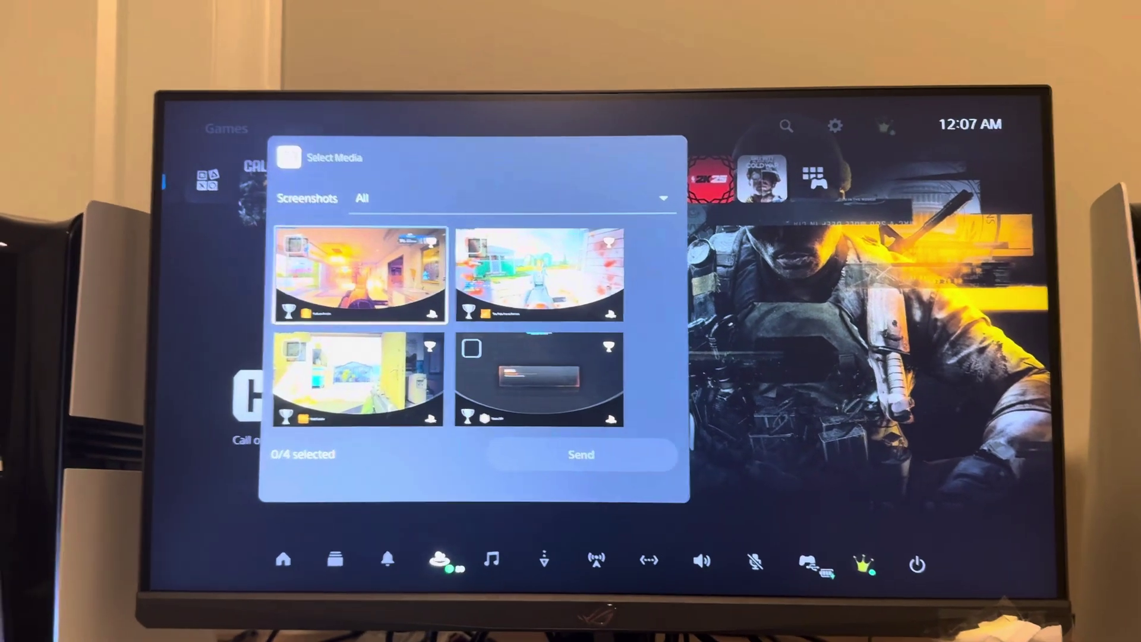
Send the first gameplay screenshot (Podium Finish) to the friend and view it full size.
key("Return")
key("Down")
key("Down")
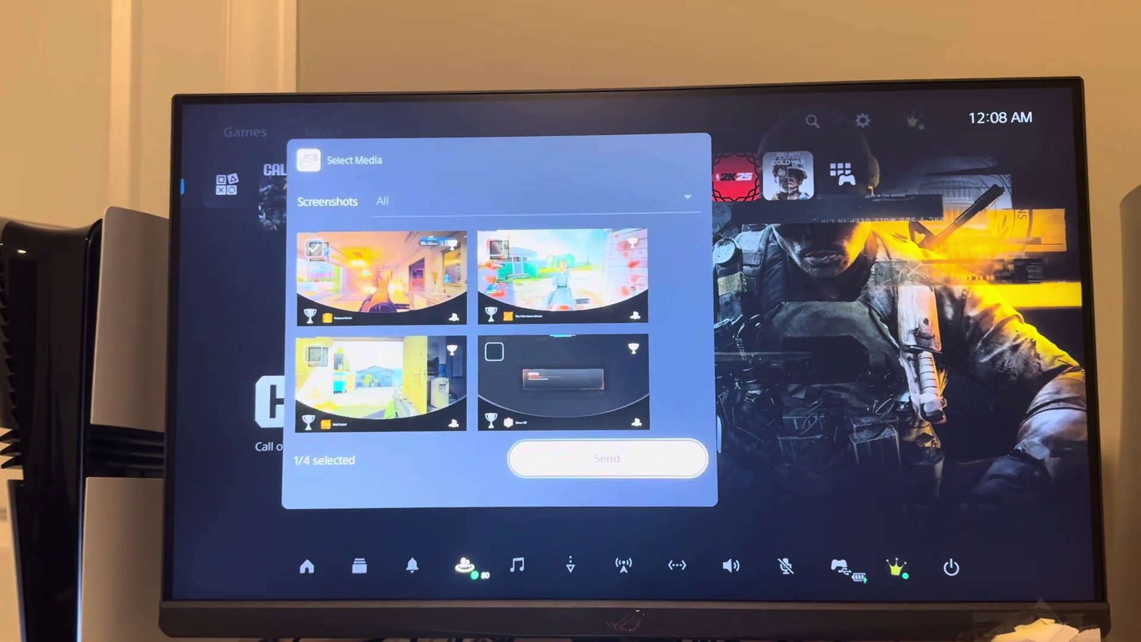
key("Return")
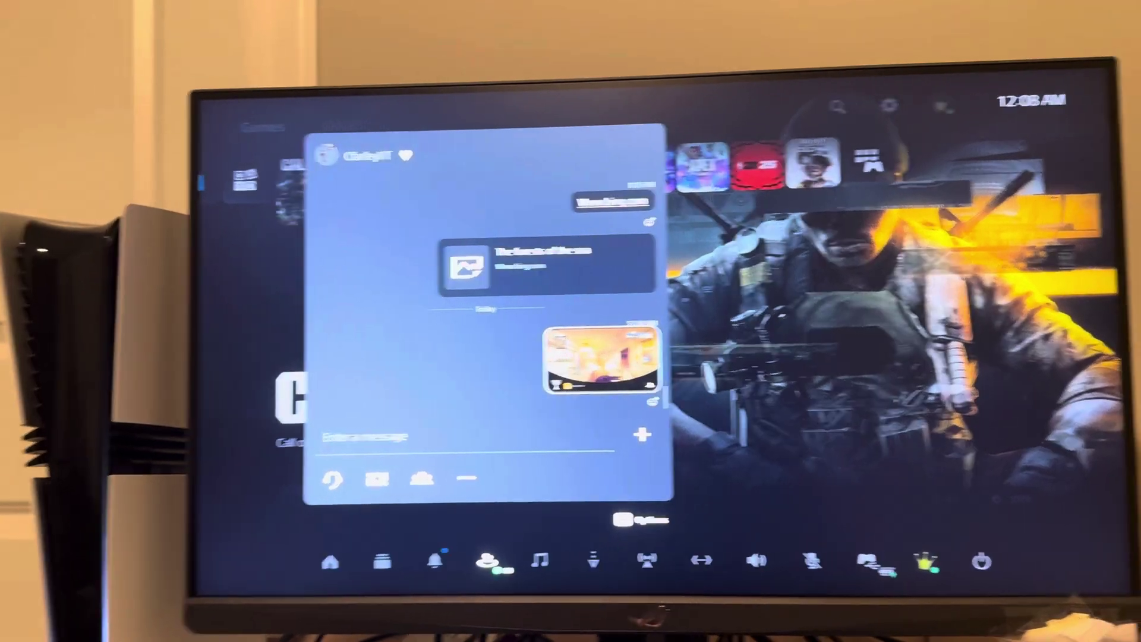
key("Return")
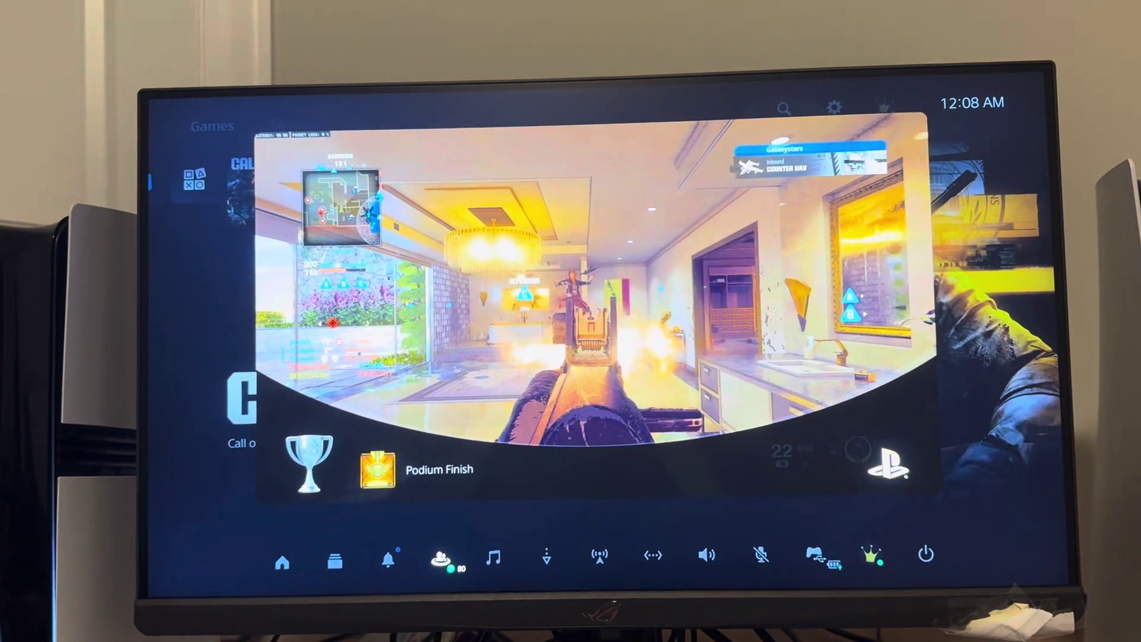
key("Escape")
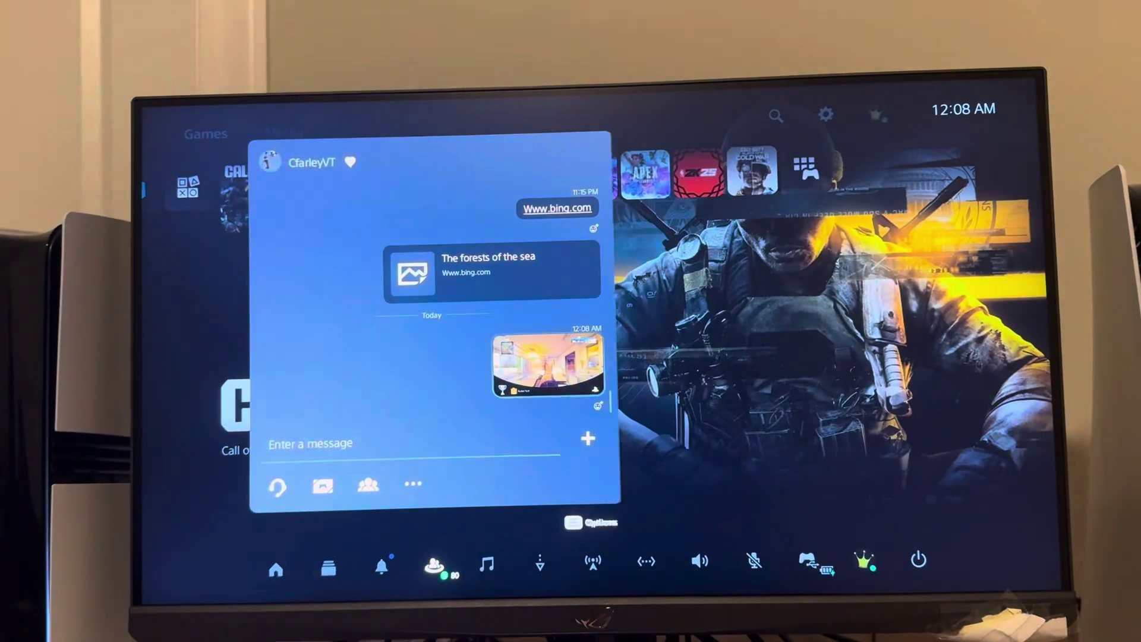